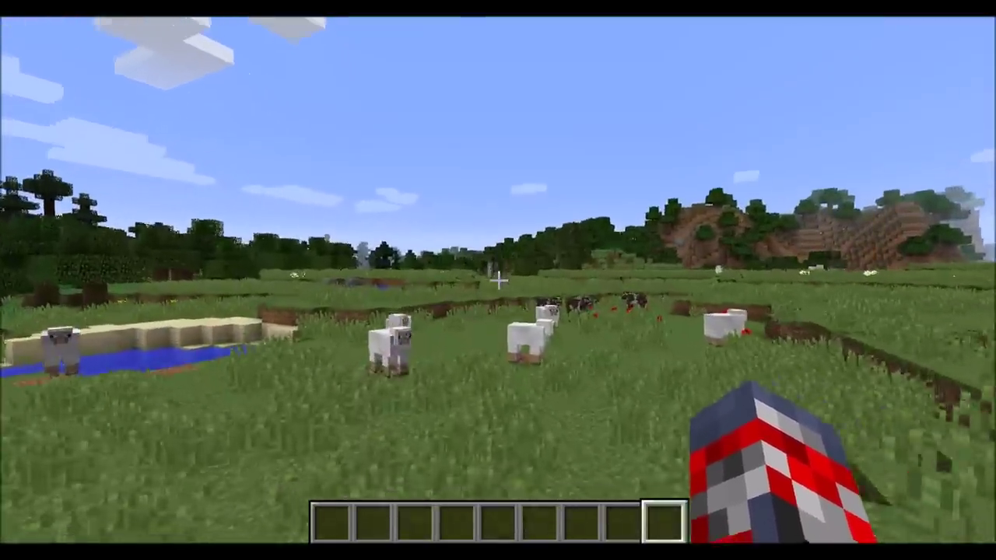
- Walk past the sheep toward the pond ledge and plant the sapling in the meadow
key(w)
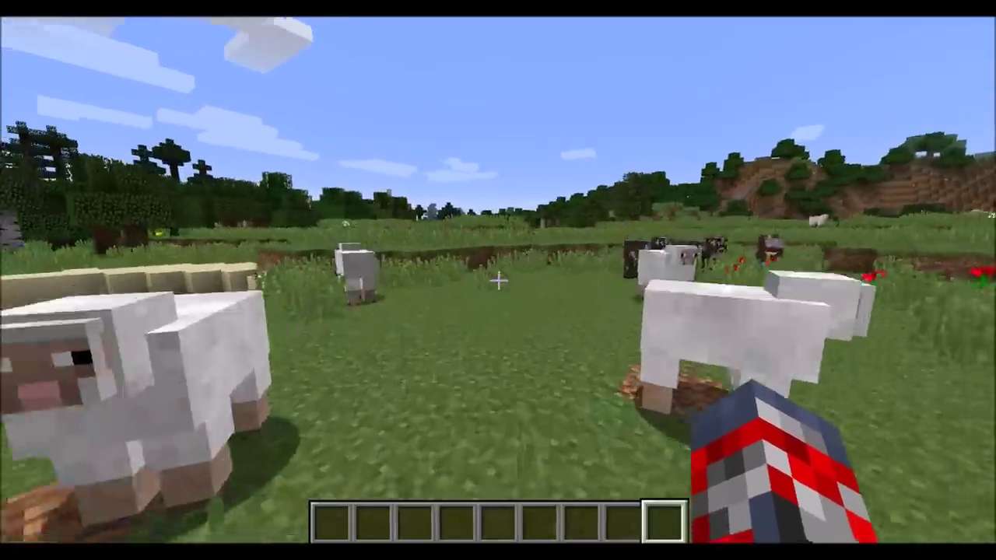
key(w)
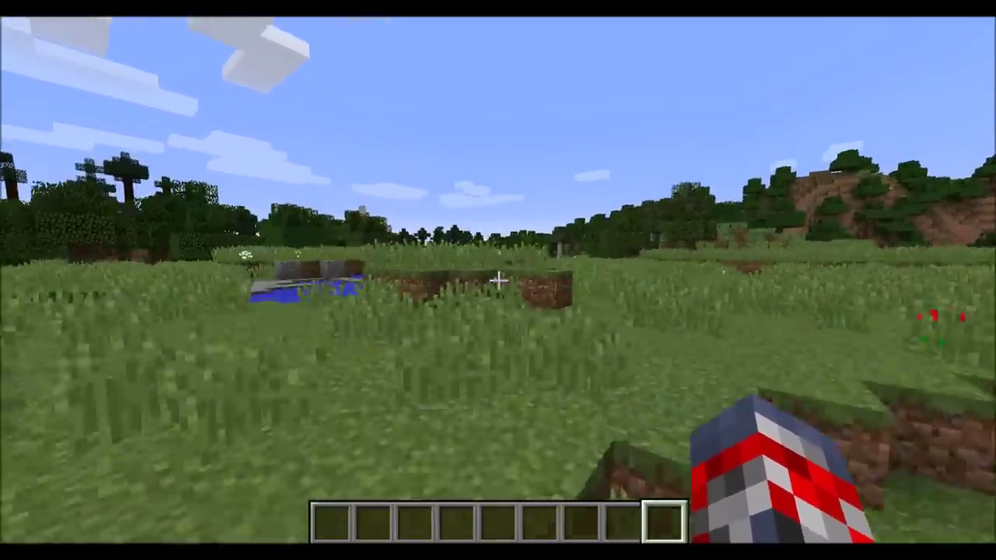
key(w)
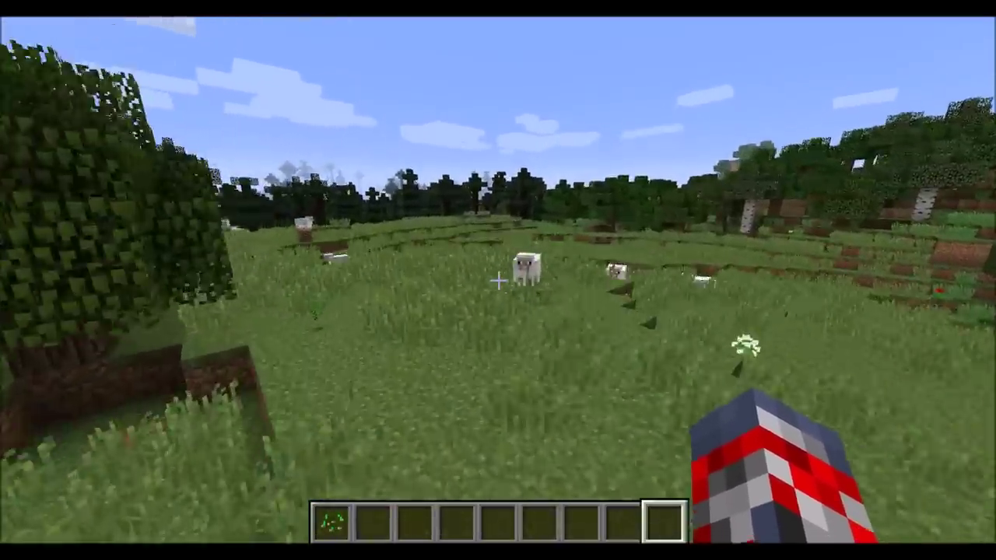
key(1)
right_click(498, 280)
- Walk on past the distant sheep into the spruce forest
key(w)
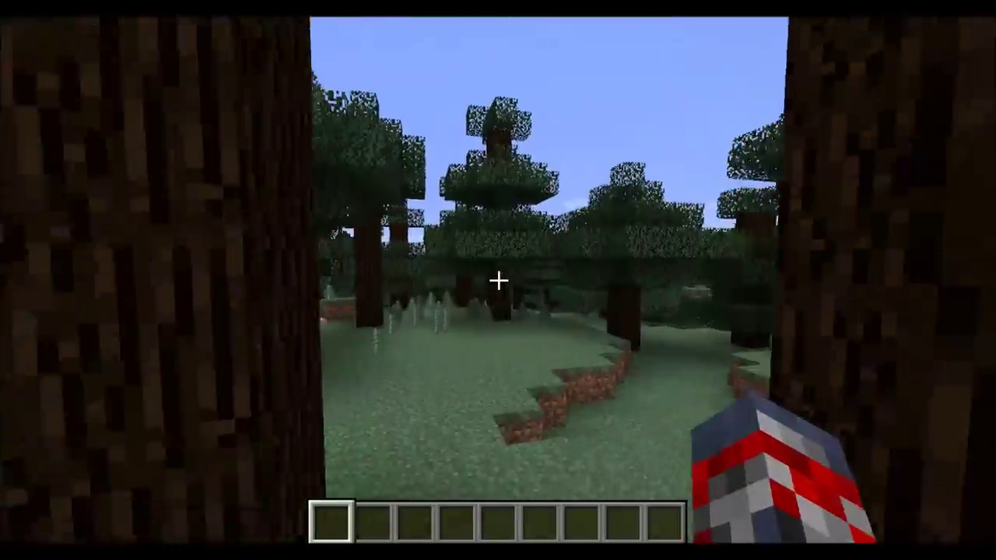
key(w)
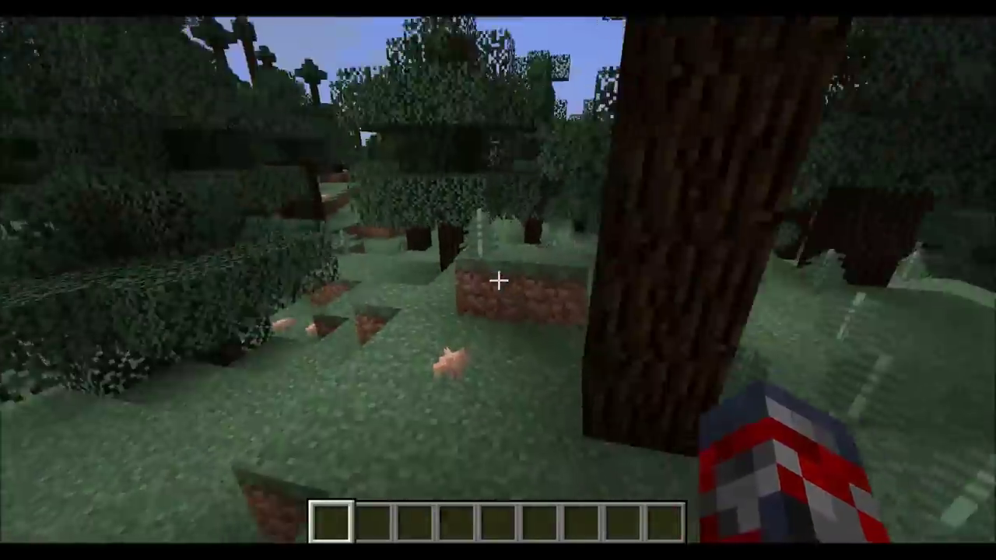
key(w)
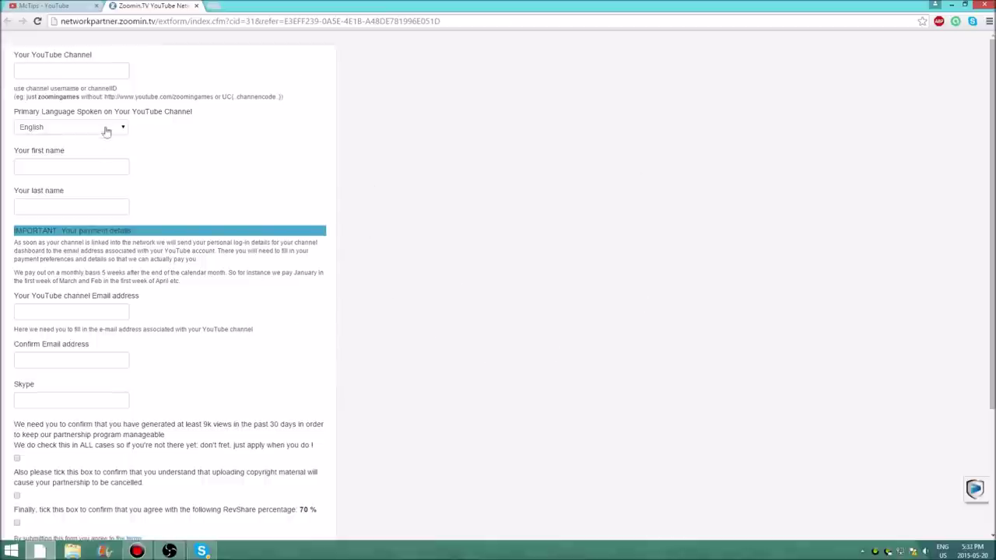
- Highlight the McTips channel ID in the address bar and focus the form's YouTube Channel field
click(53, 6)
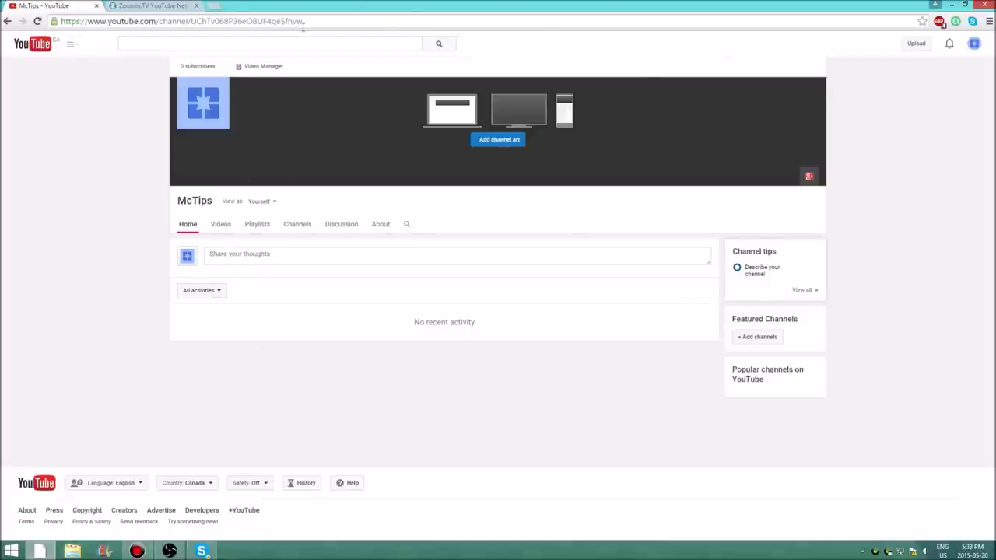
drag(318, 21, 194, 23)
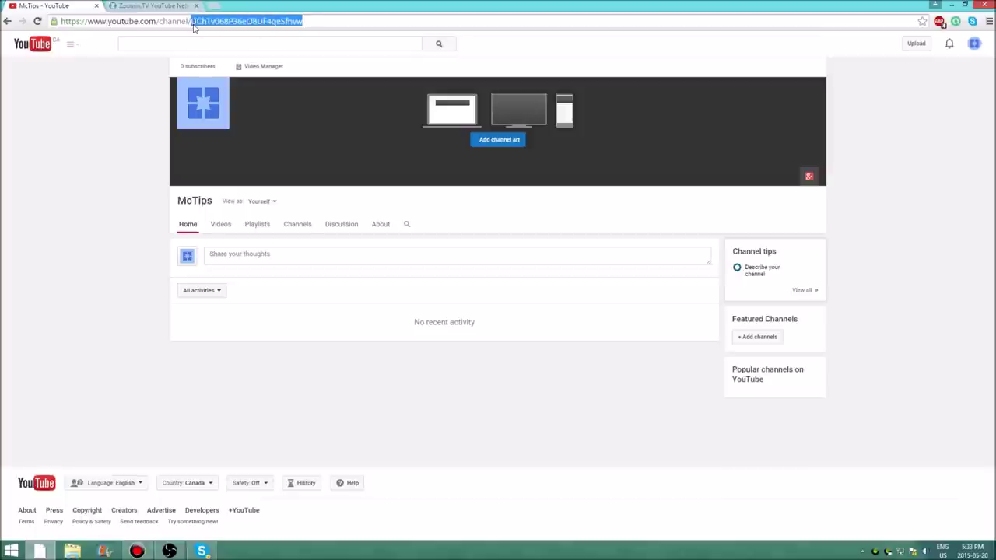
click(156, 5)
drag(39, 96, 80, 97)
click(88, 107)
click(55, 71)
click(45, 5)
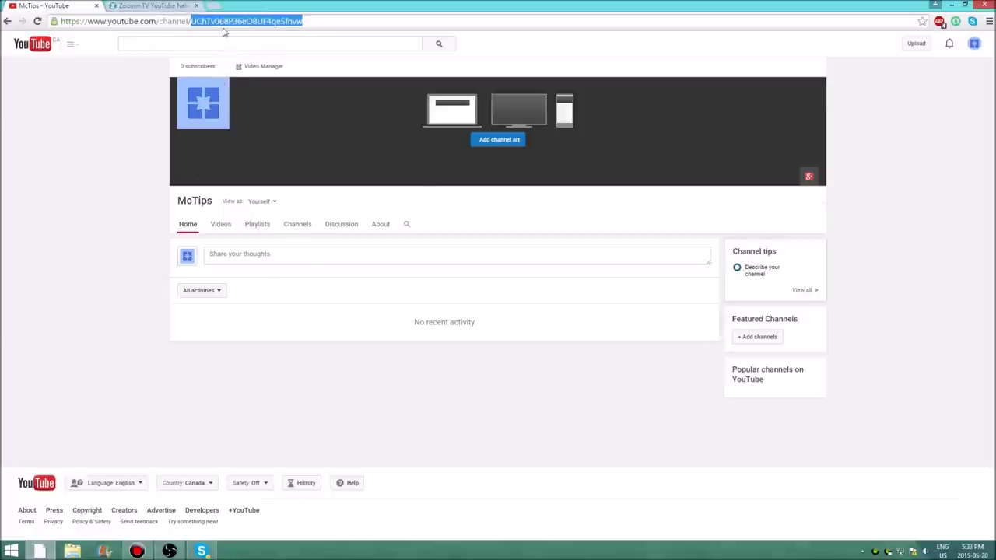
click(148, 7)
- Paste the channel ID into Your YouTube Channel, delete it, and reload the form with F5
click(110, 75)
text(UChTv068P36eO8UF4qeSfnvw)
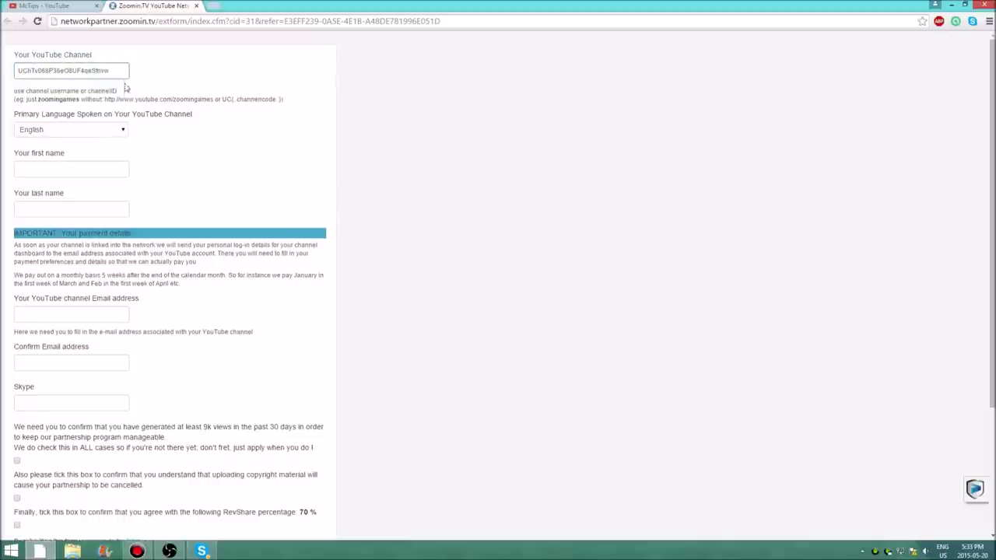
drag(122, 74, 3, 76)
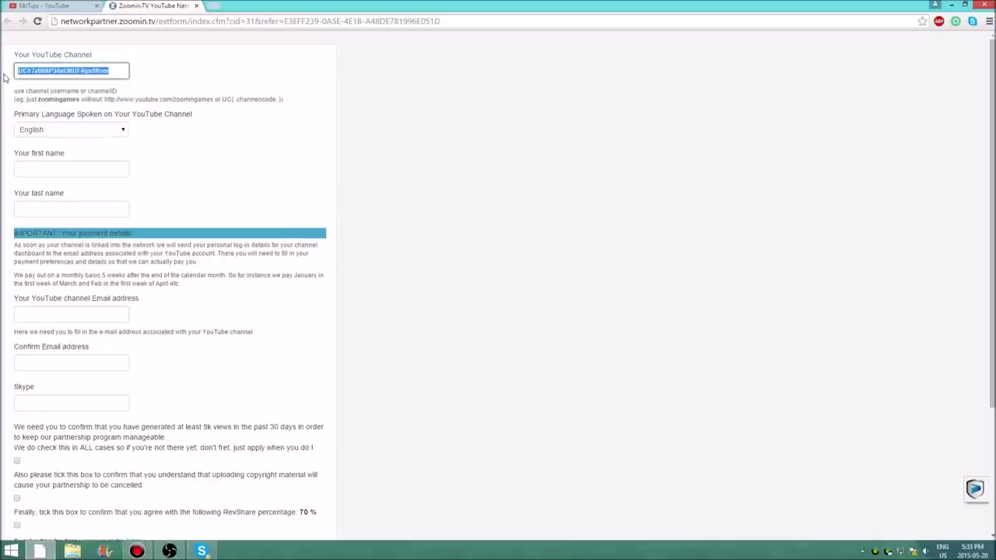
key(BackSpace)
key(Tab)
key(Tab)
key(F5)
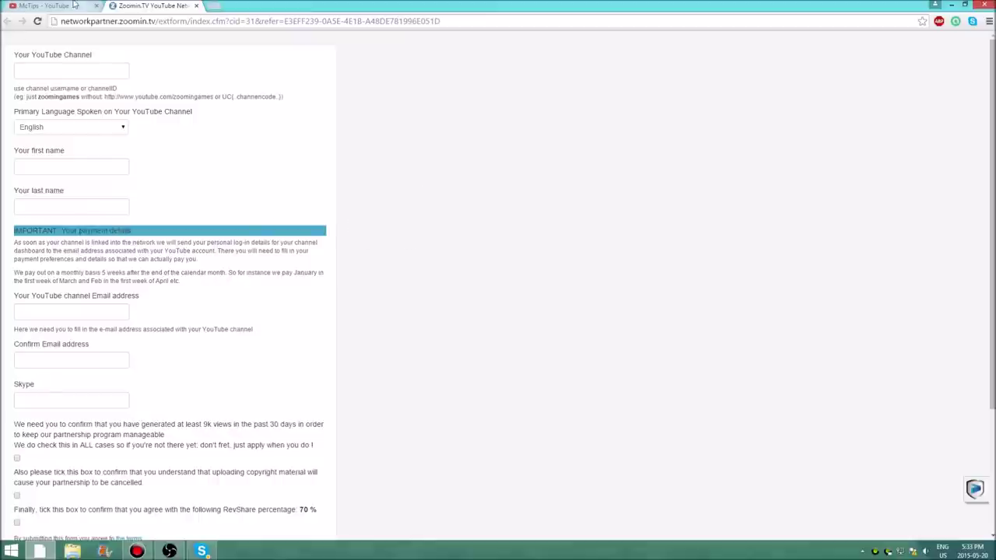
- Copy the McTips channel ID from the address bar and paste it into Your YouTube Channel
click(74, 5)
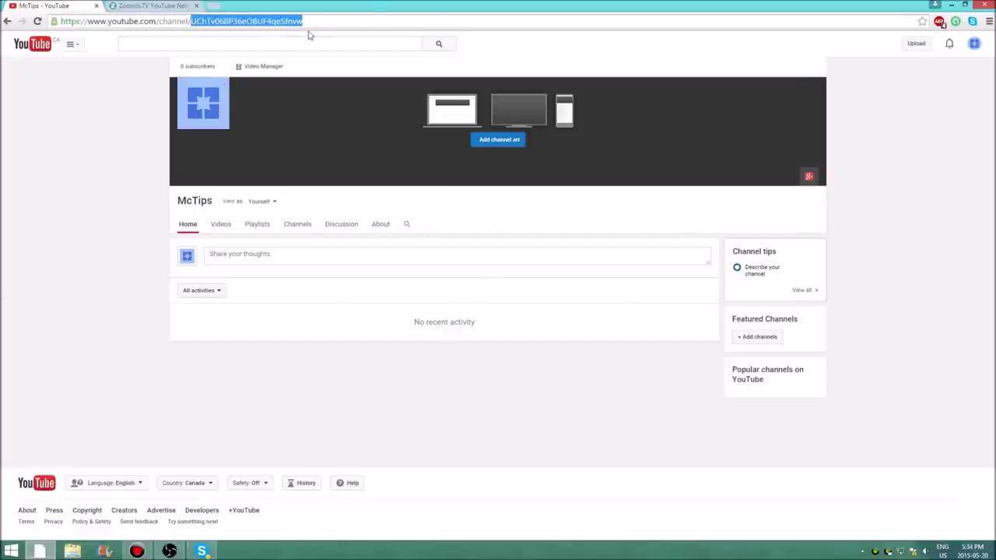
right_click(229, 20)
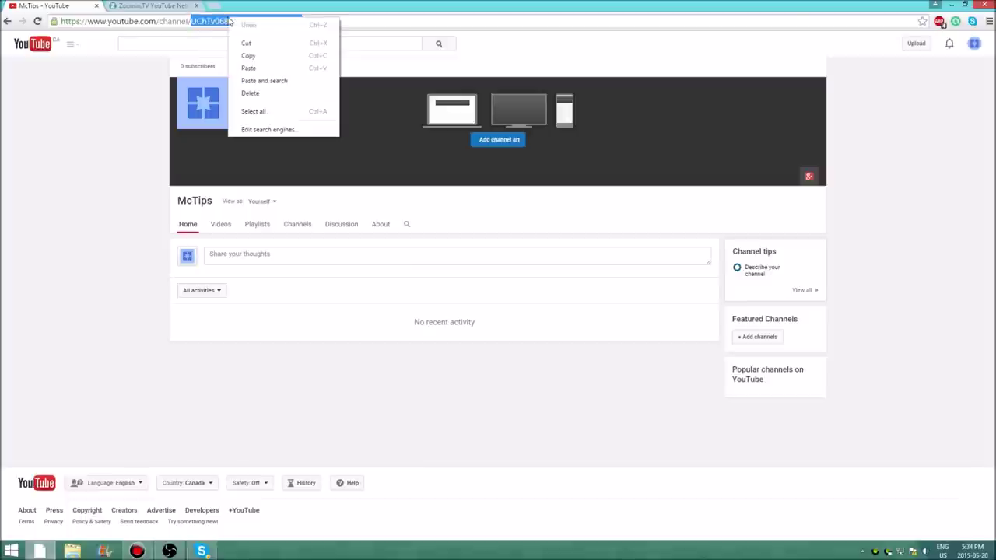
click(250, 56)
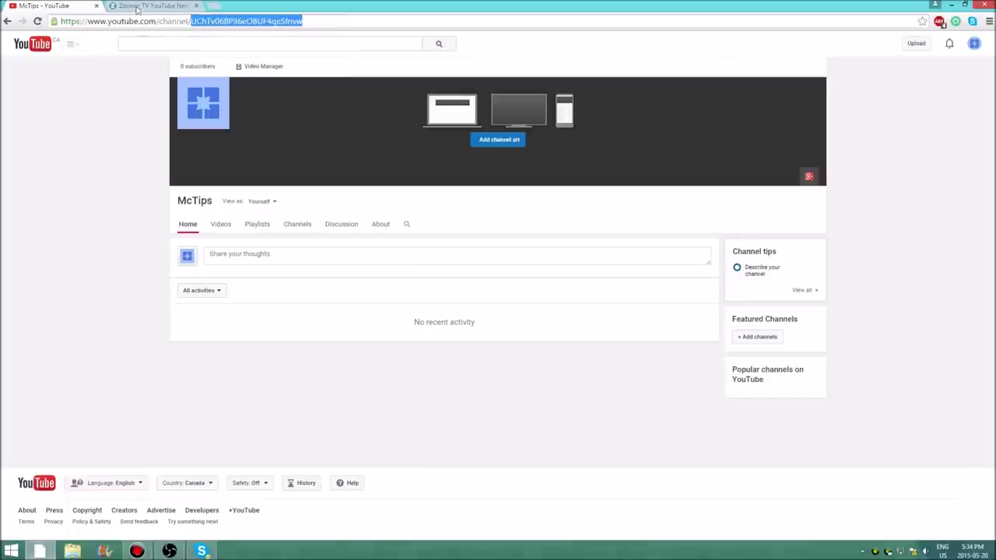
click(137, 7)
click(105, 71)
key(ctrl+v)
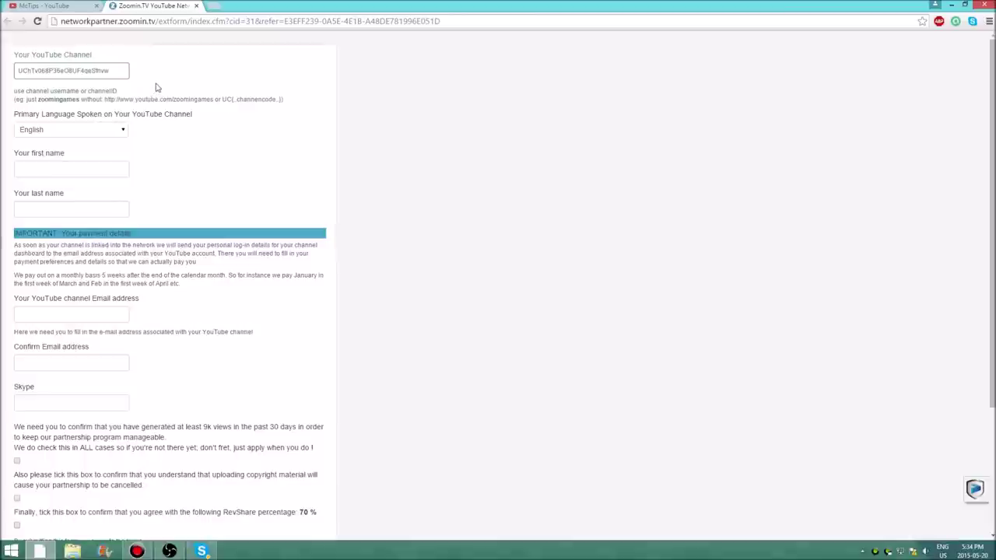
click(47, 5)
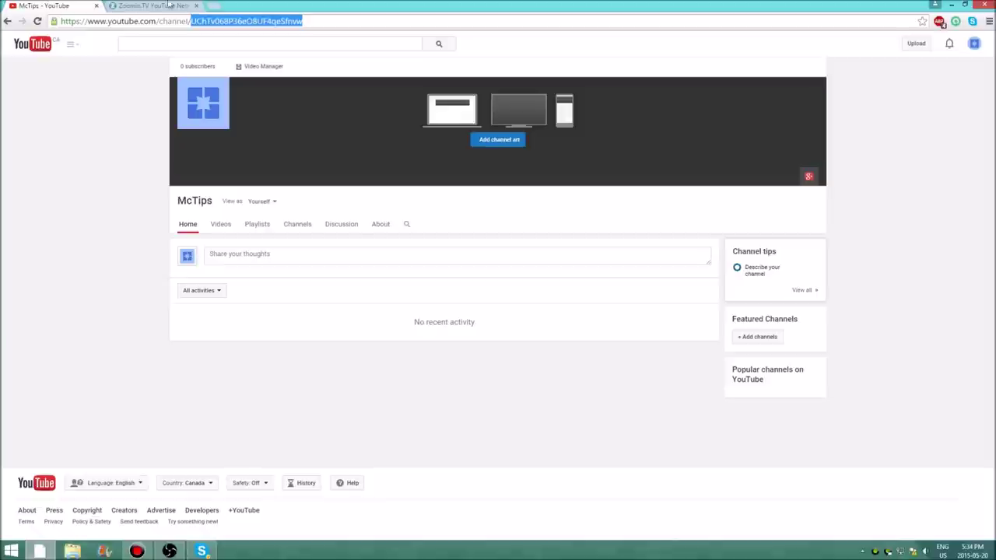
click(152, 5)
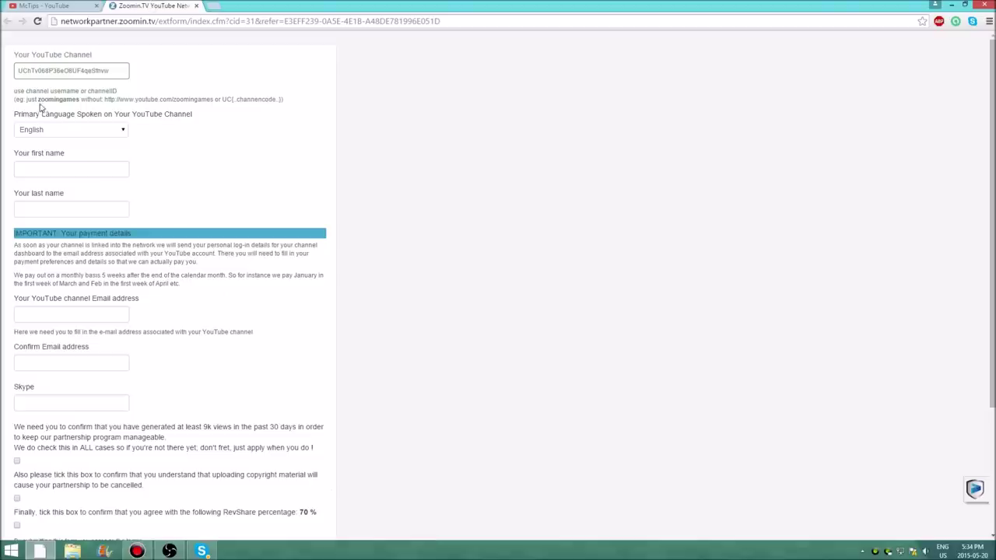
drag(39, 100, 86, 100)
drag(172, 100, 218, 97)
drag(110, 99, 140, 99)
click(116, 70)
drag(17, 115, 192, 116)
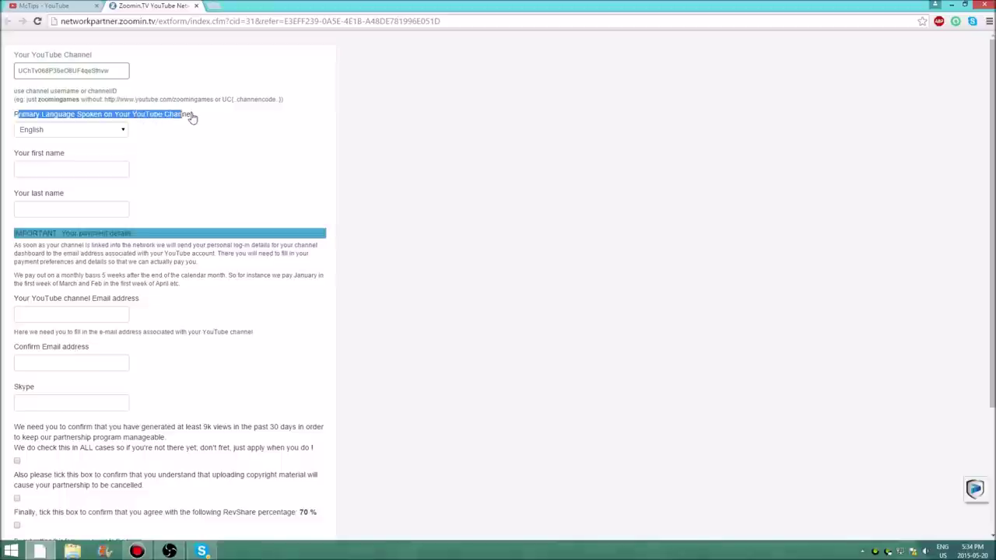
click(179, 132)
click(101, 133)
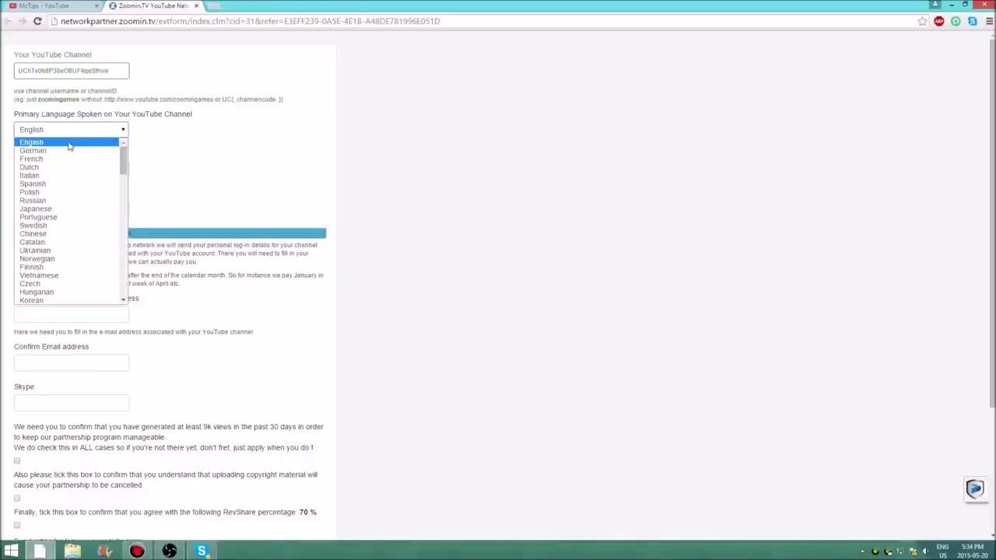
click(68, 147)
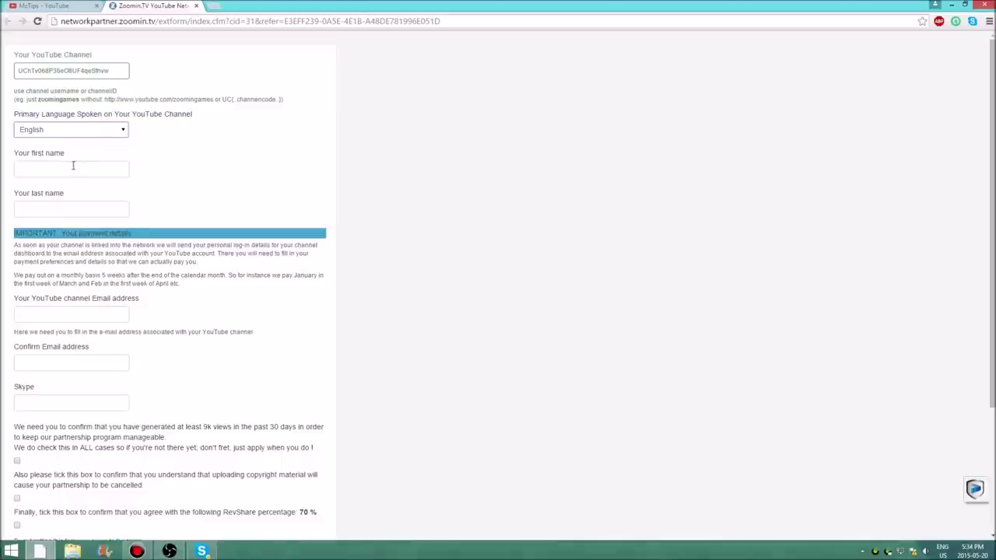
click(74, 171)
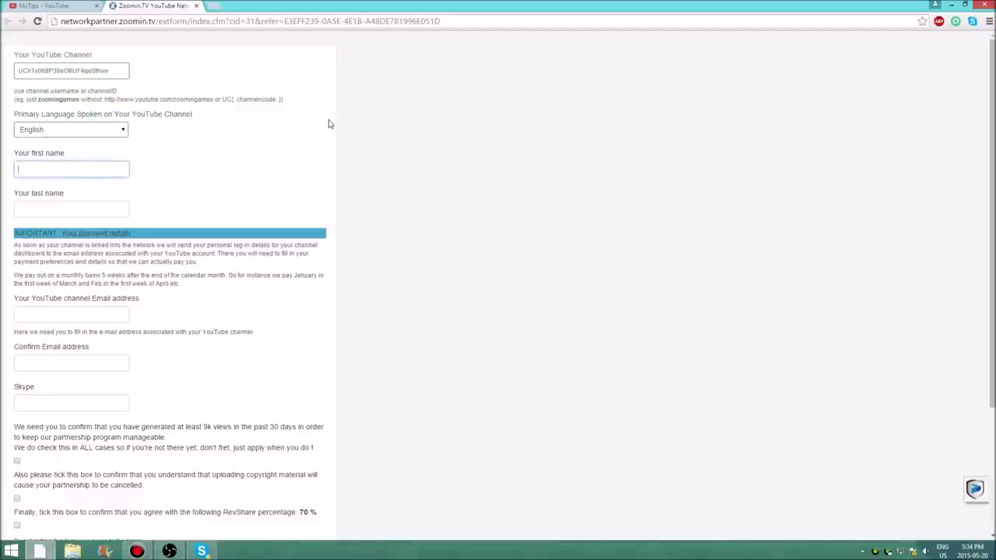
- Fill first name with 12345 and last name with 098765
text(12345)
click(103, 209)
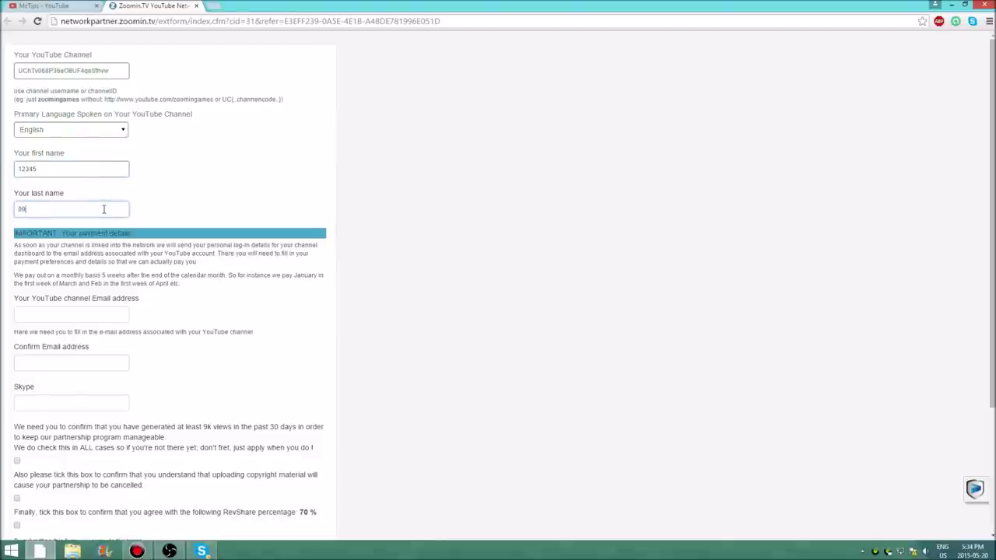
text(098765)
- Enter the channel e-mail address and select it for reuse in Confirm Email address
click(47, 316)
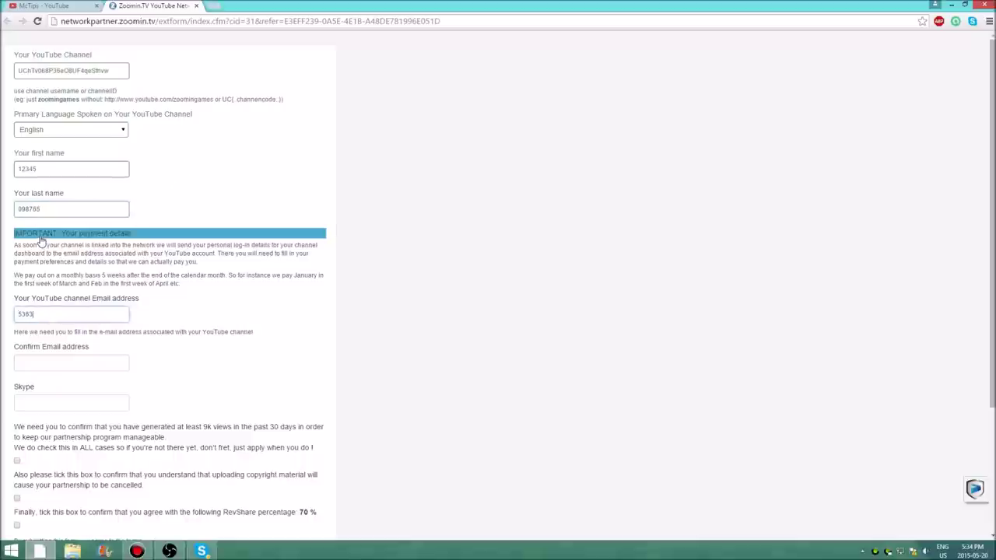
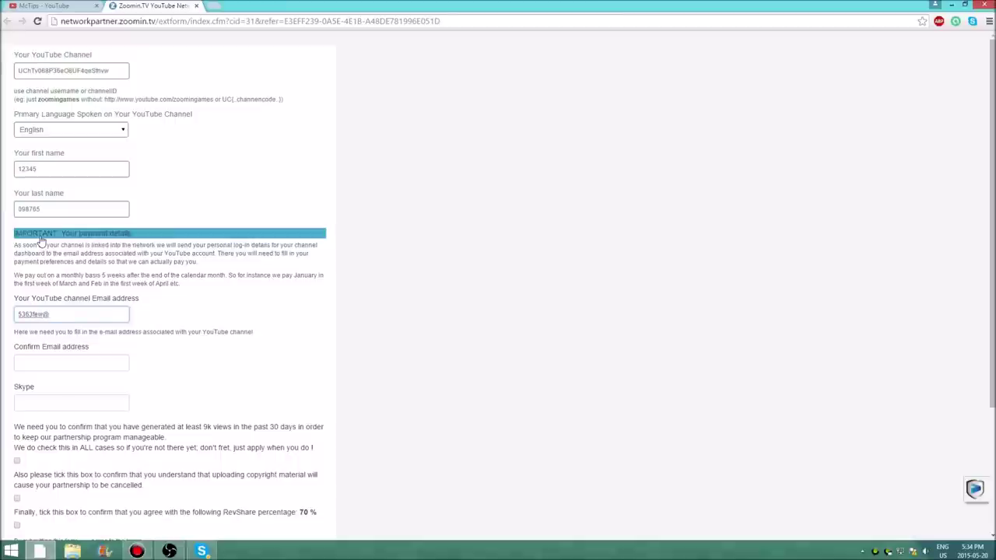
click(49, 368)
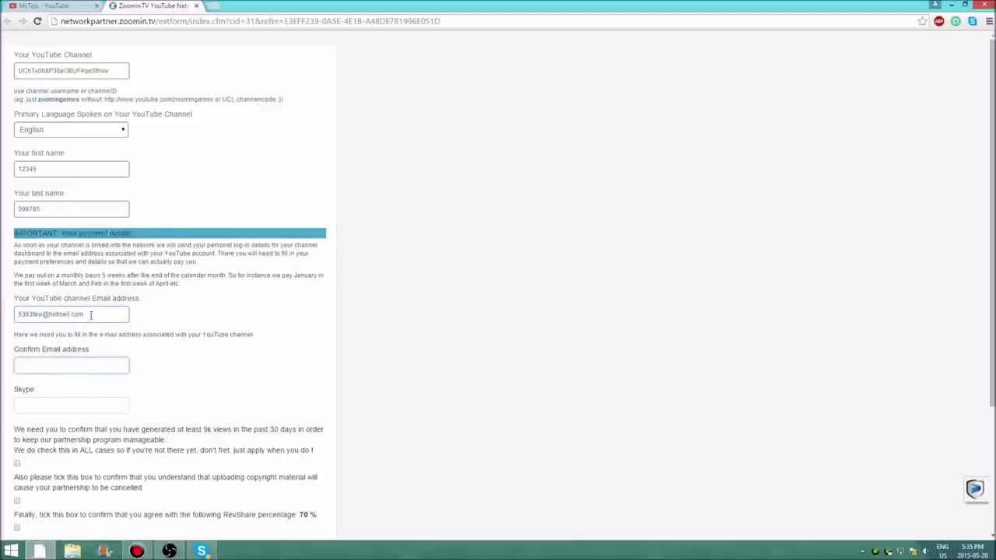
drag(91, 314, 4, 323)
click(50, 365)
- Paste the e-mail into Confirm Email address, then read the payment details and scroll down
key(ctrl+v)
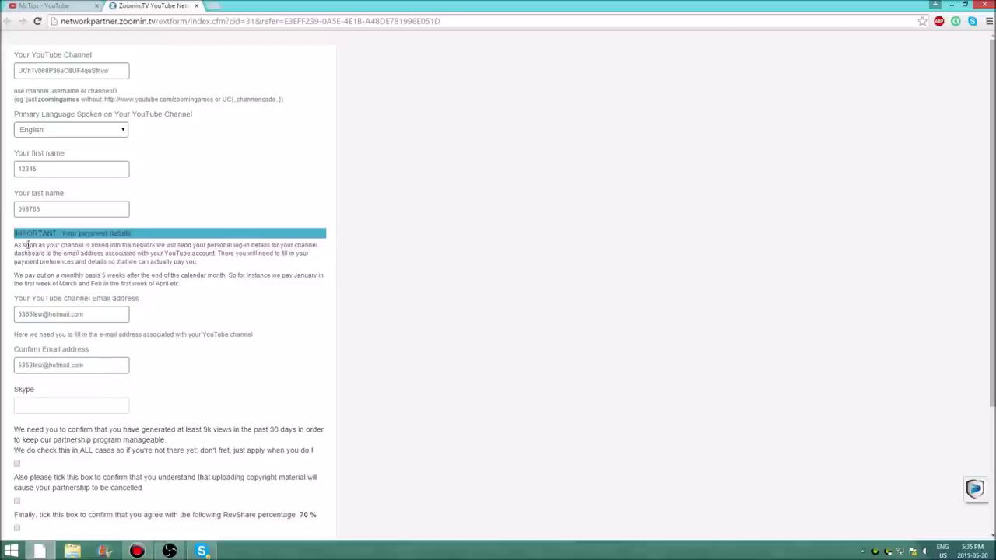
drag(22, 254, 163, 309)
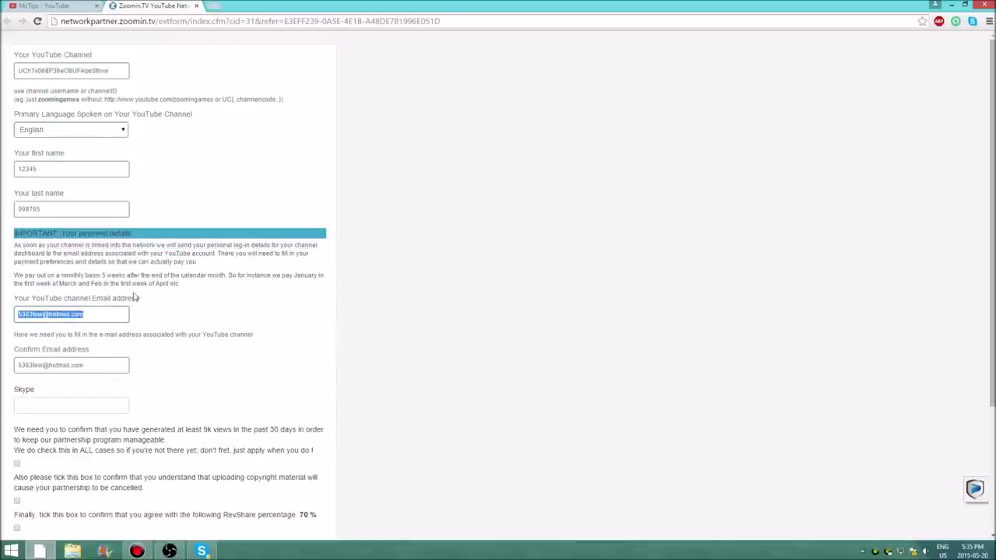
click(272, 315)
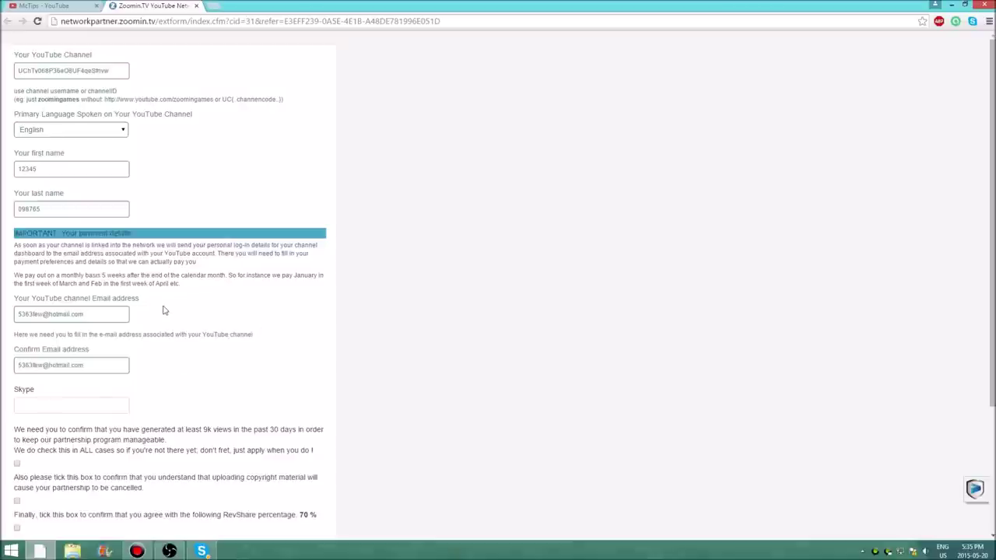
scroll(164, 309, down, 1)
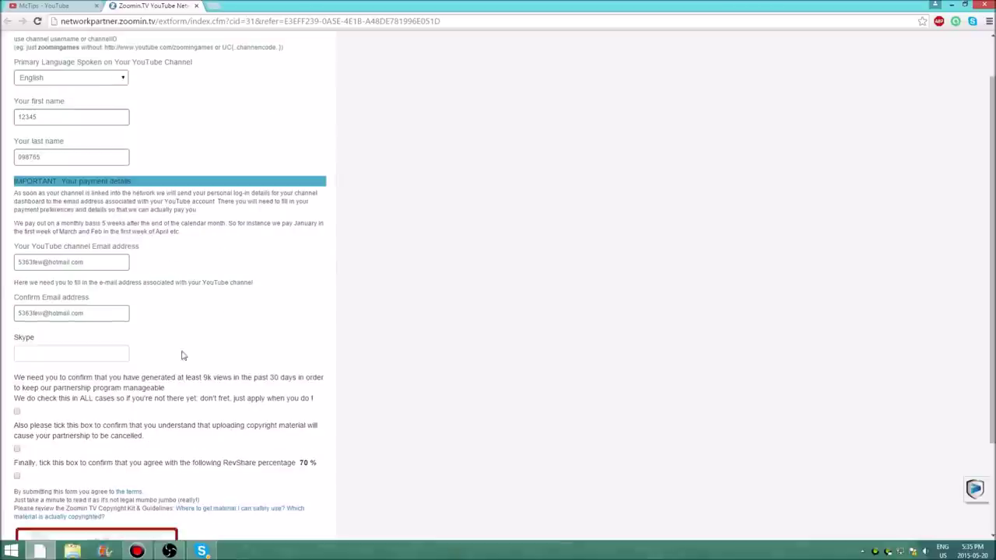
- Enter a Skype username, retyping it after the first entry is rejected
scroll(163, 323, down, 1)
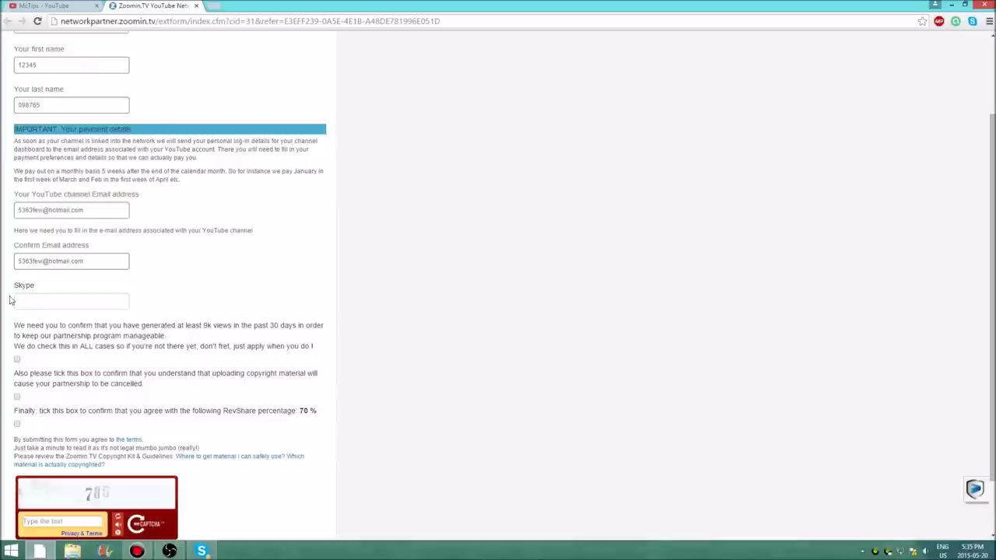
click(57, 305)
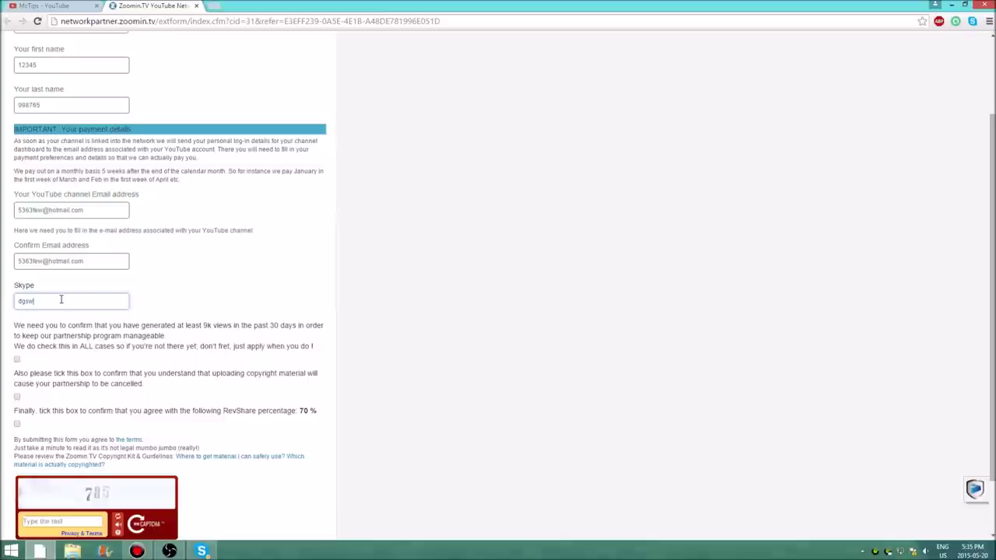
click(194, 304)
click(80, 304)
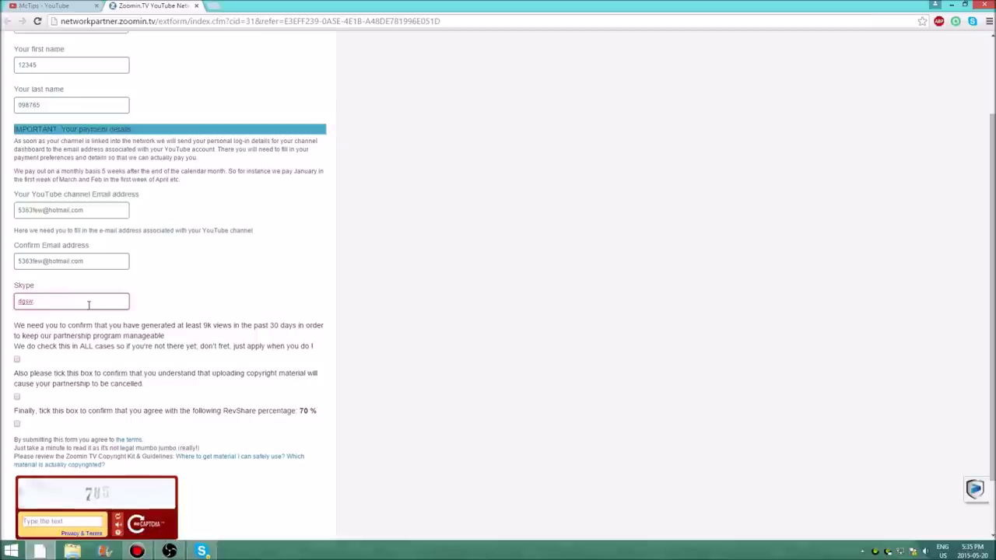
key(BackSpace)
key(BackSpace)
key(BackSpace)
key(BackSpace)
text(d)
key(BackSpace)
text(dj)
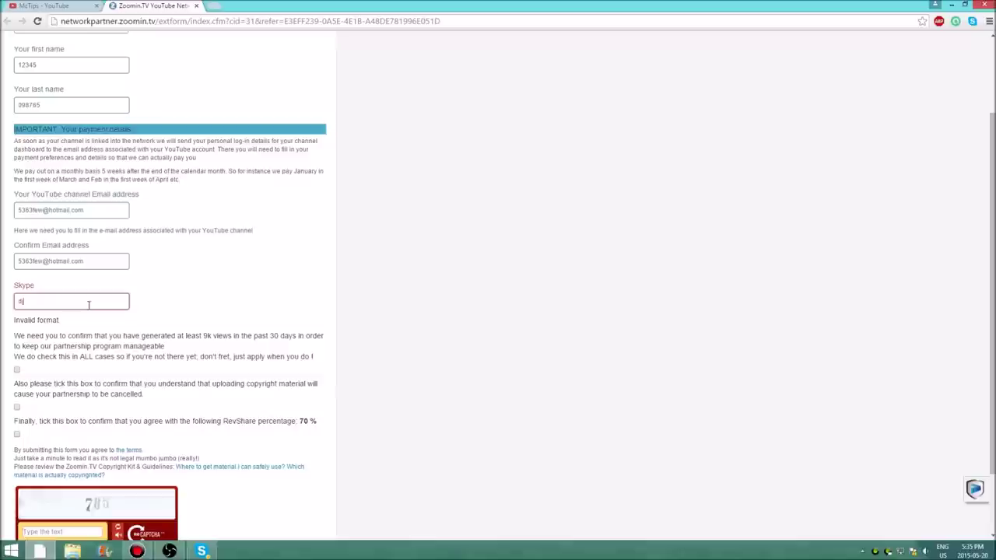
text(.mine)
click(284, 282)
- Replace the Skype entry with the digits-only placeholder 12345678
double_click(62, 300)
key(BackSpace)
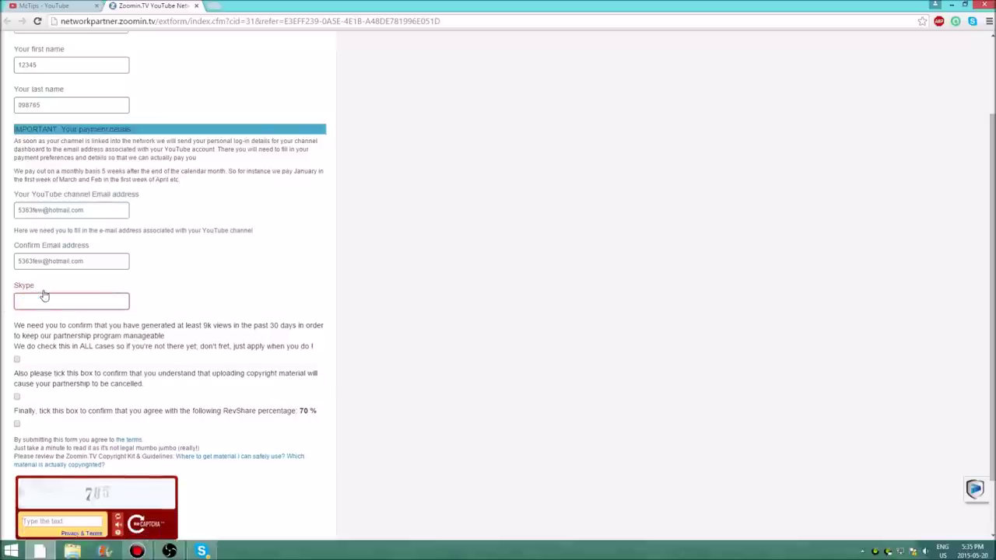
text(123456)
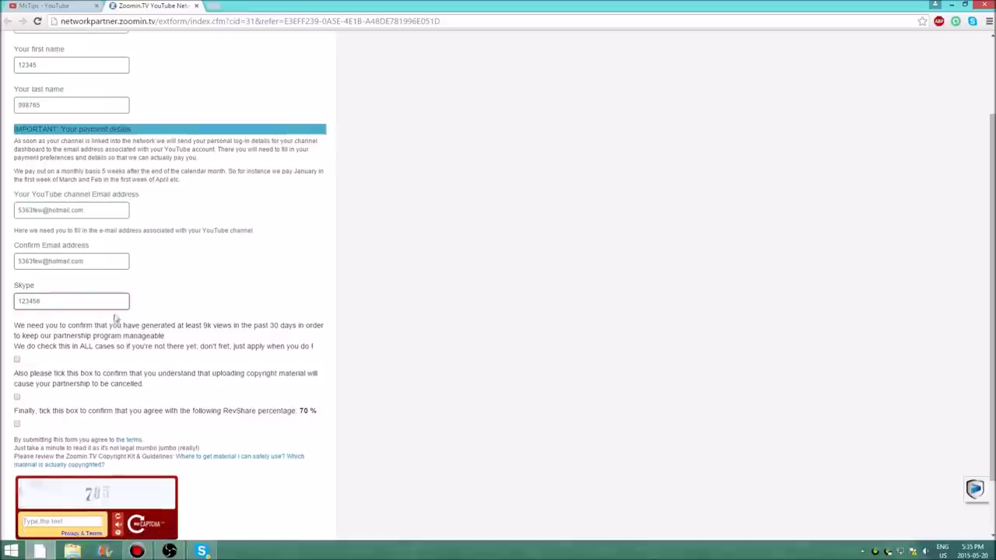
text(78)
click(154, 321)
- Tick the box confirming the channel meets the 9k views requirement
scroll(77, 92, up, 2)
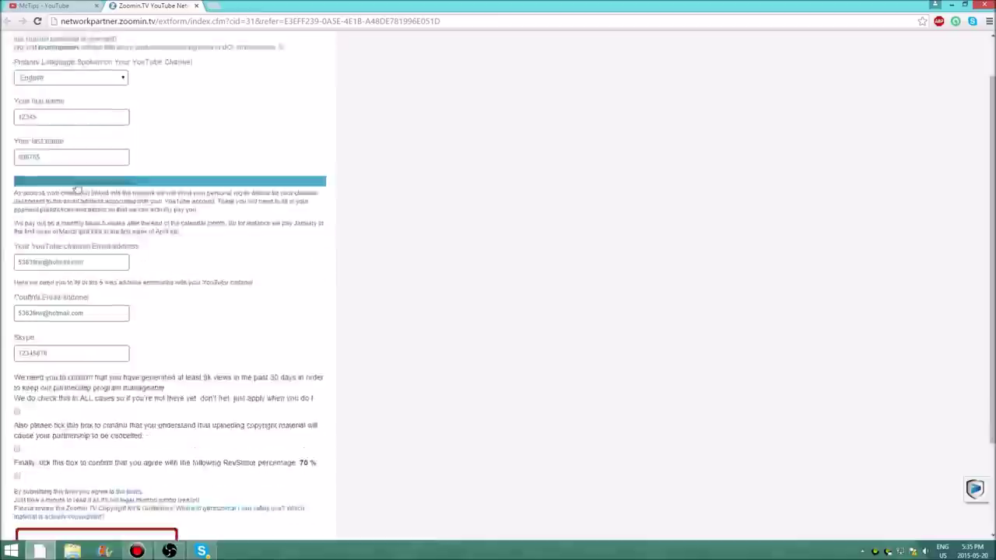
scroll(74, 168, down, 2)
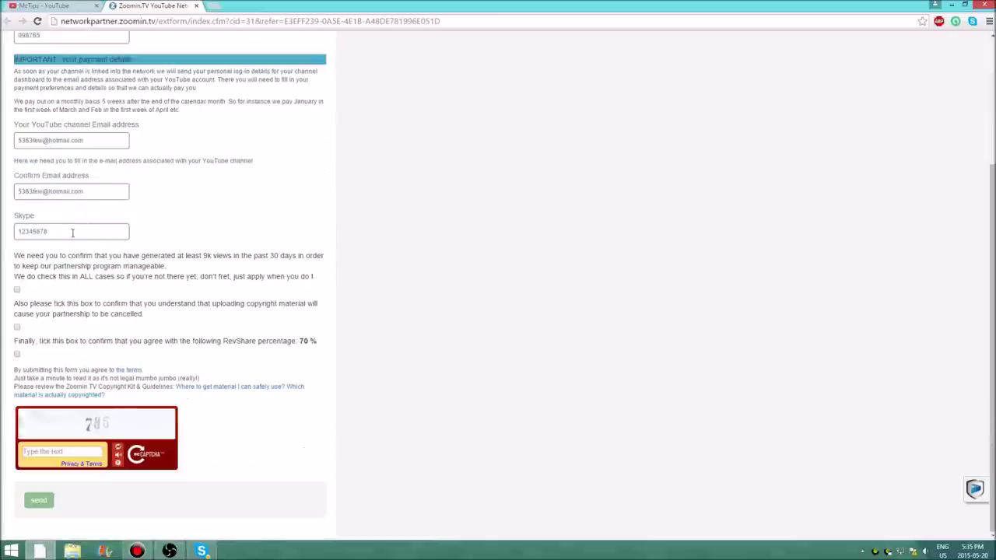
drag(29, 256, 205, 258)
click(17, 291)
click(113, 302)
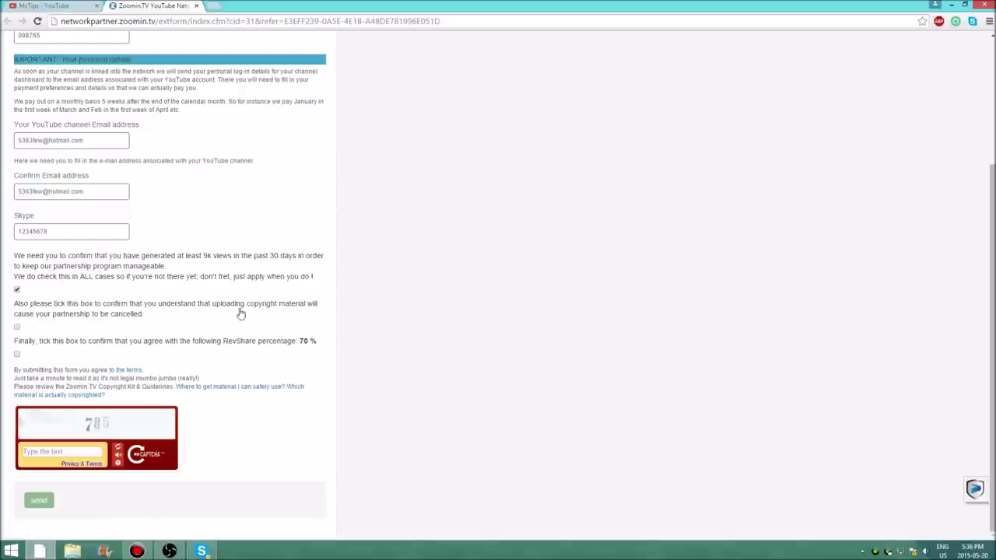
drag(317, 280, 14, 255)
click(90, 305)
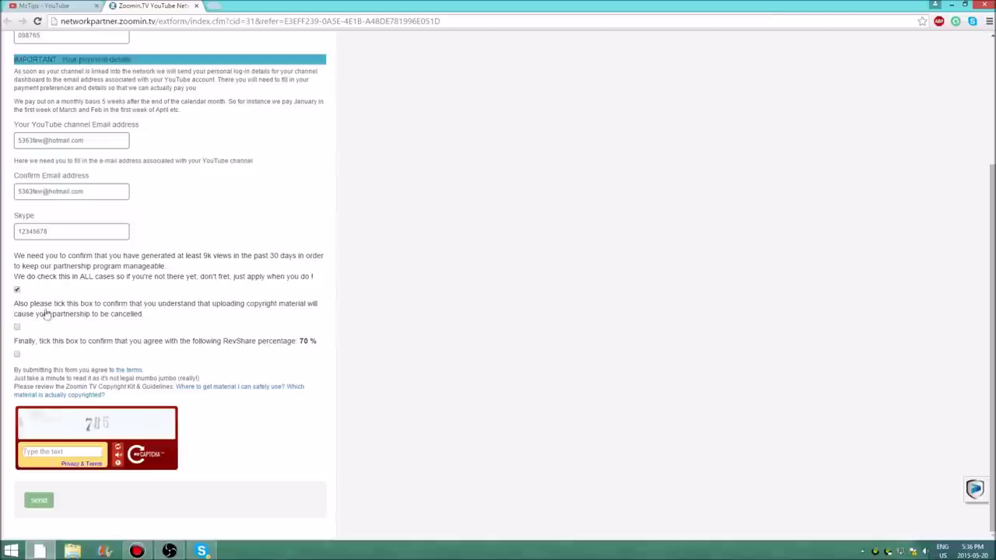
- Tick the copyright-understanding box and read the 70 % RevShare sentence
drag(53, 304, 235, 317)
click(234, 317)
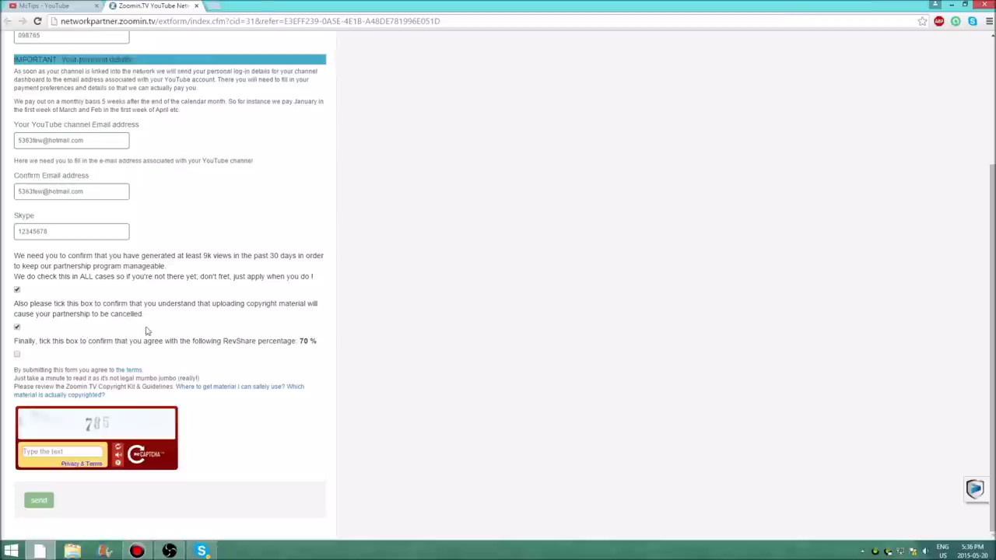
drag(212, 304, 239, 306)
click(238, 328)
drag(75, 344, 209, 350)
click(40, 348)
click(278, 353)
- Tick the 70 % RevShare agreement, read the terms, and enter 7 as the captcha answer
click(17, 354)
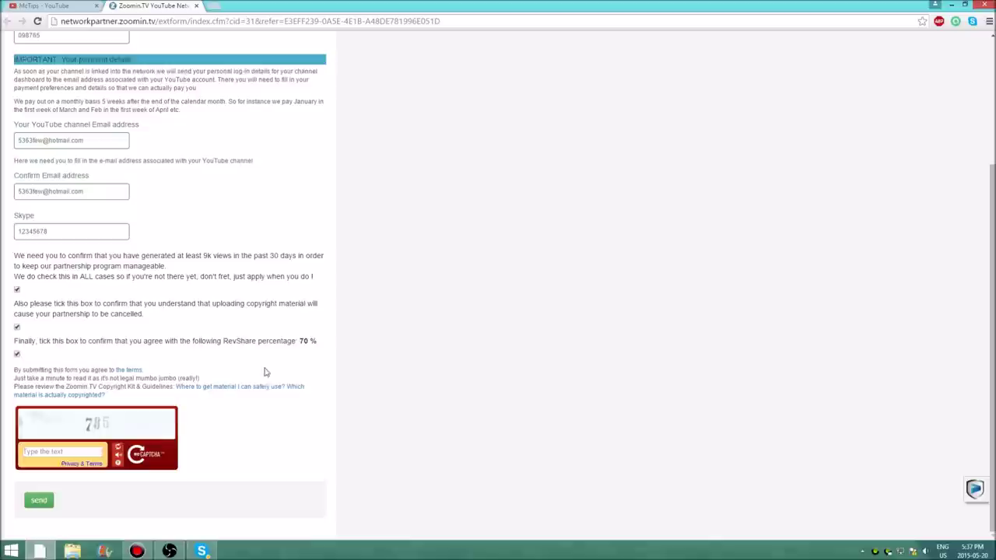
drag(40, 371, 112, 371)
click(146, 363)
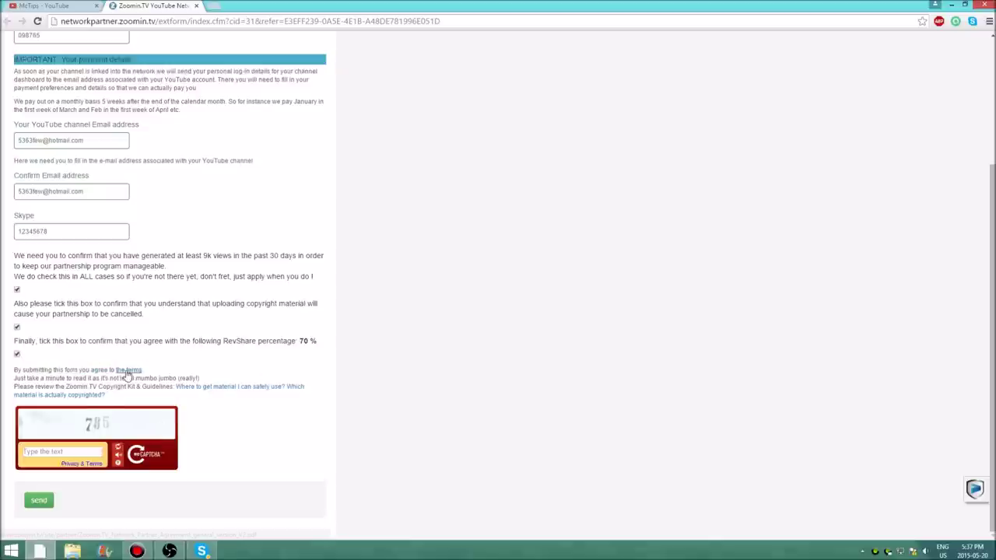
drag(77, 384, 306, 397)
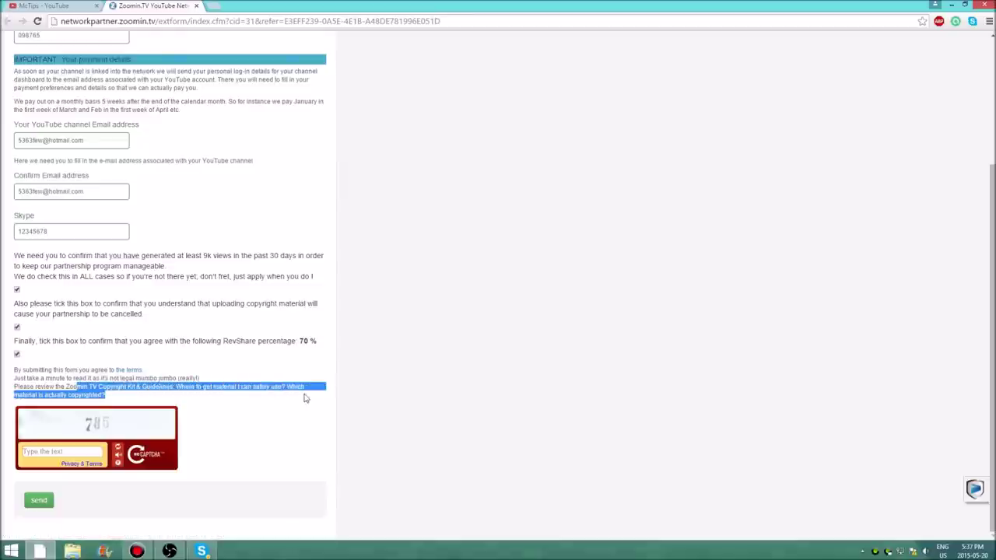
click(315, 399)
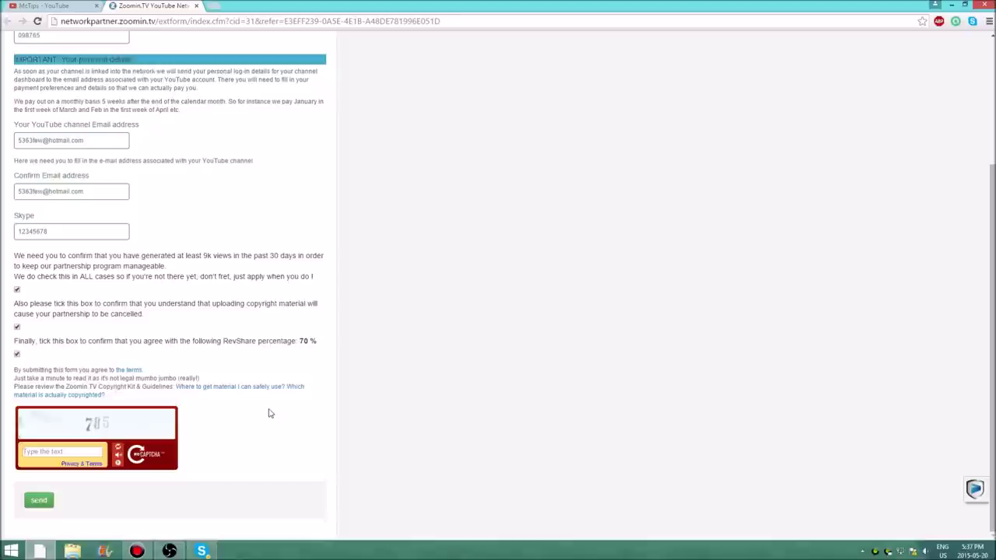
click(53, 447)
text(785)
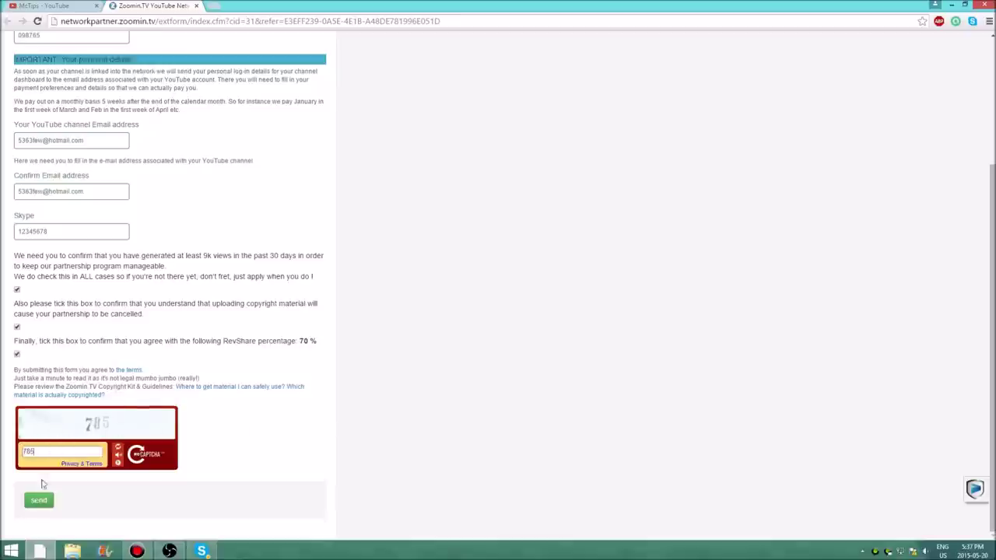
- Send the application and start verifying ownership of the YouTube channel
click(37, 502)
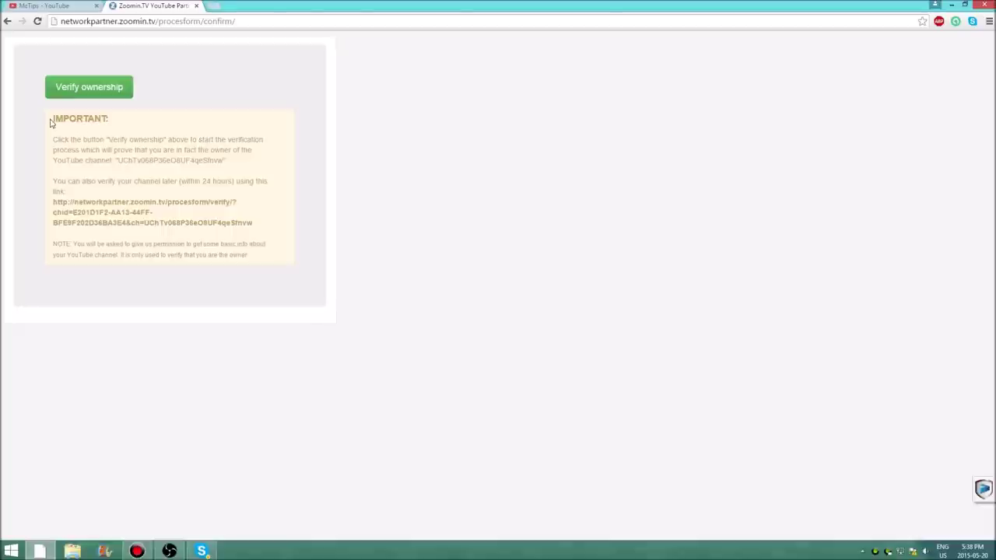
click(88, 87)
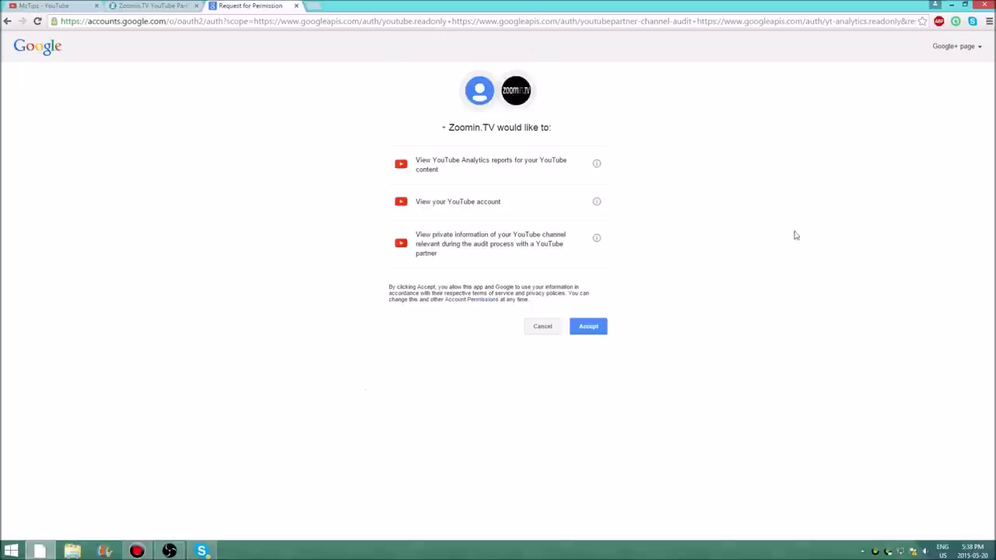
- Review Zoomin.TV's three YouTube access requests (analytics, account viewing, private information) and accept them
drag(439, 158, 530, 158)
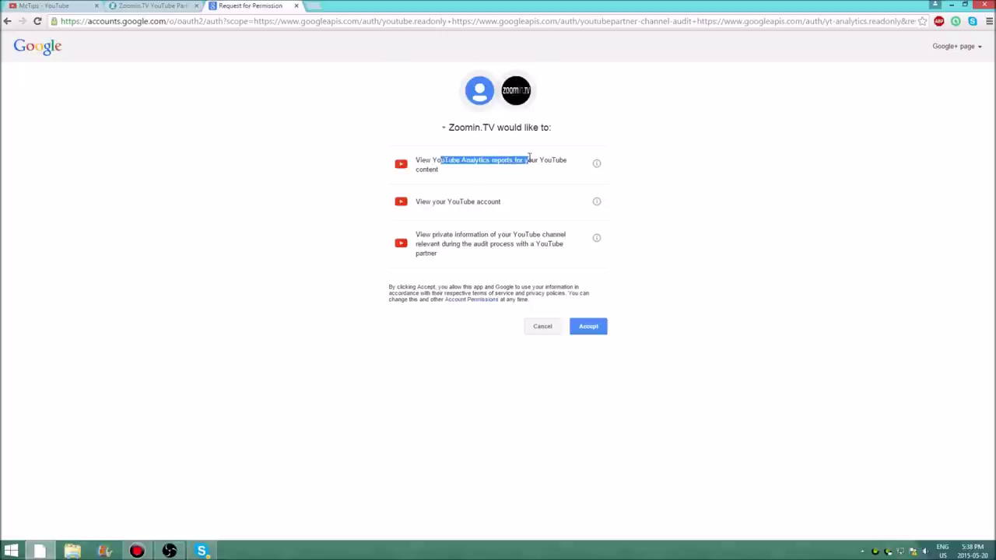
drag(426, 201, 503, 196)
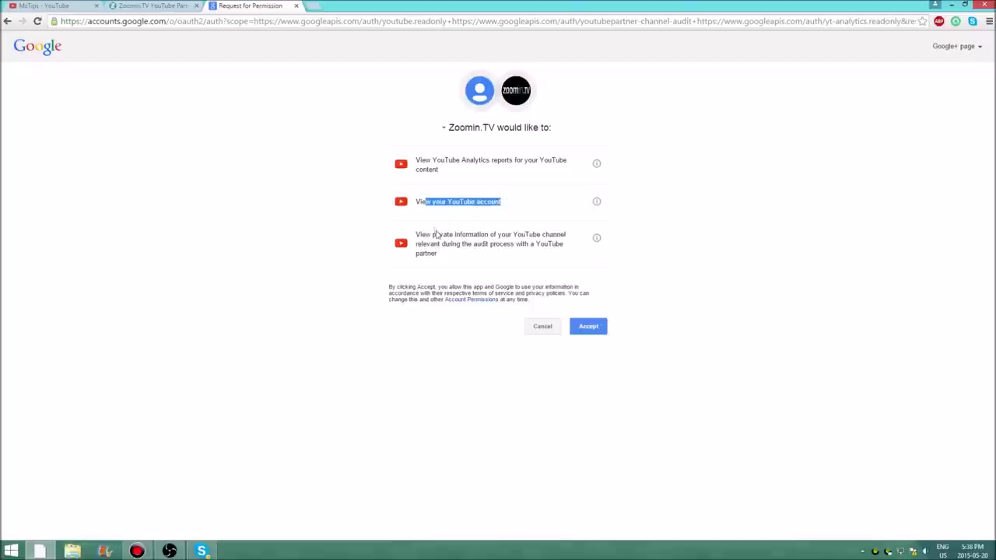
drag(418, 234, 535, 234)
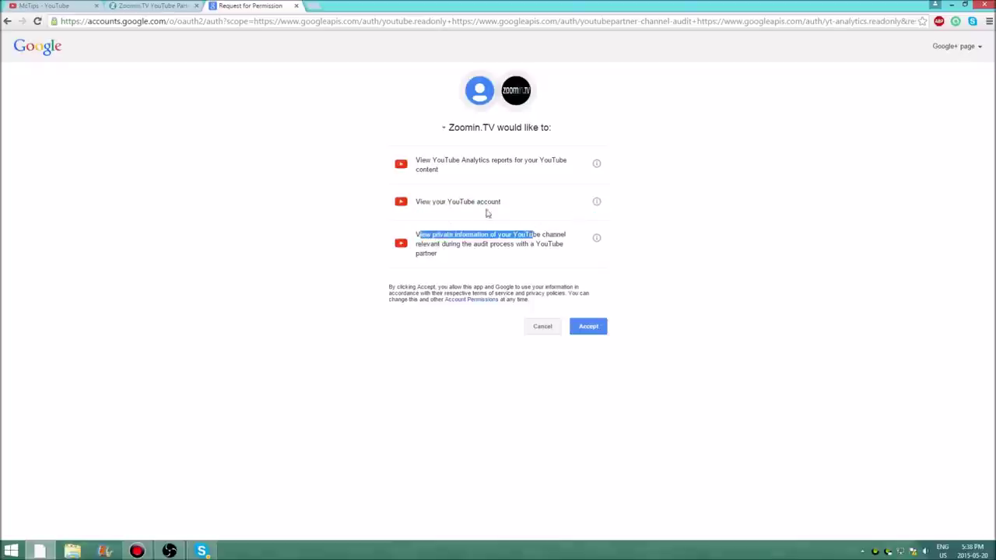
drag(416, 159, 545, 161)
click(582, 171)
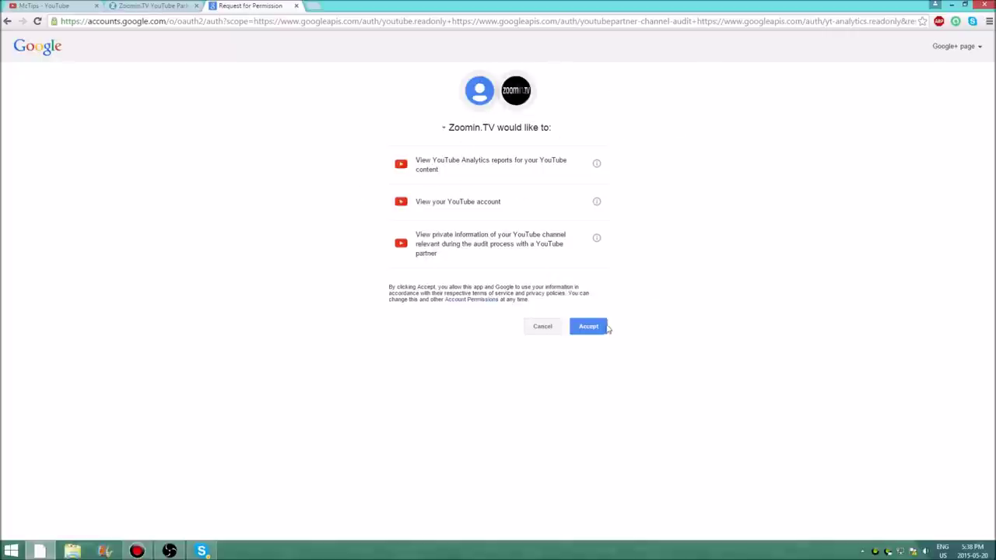
click(603, 328)
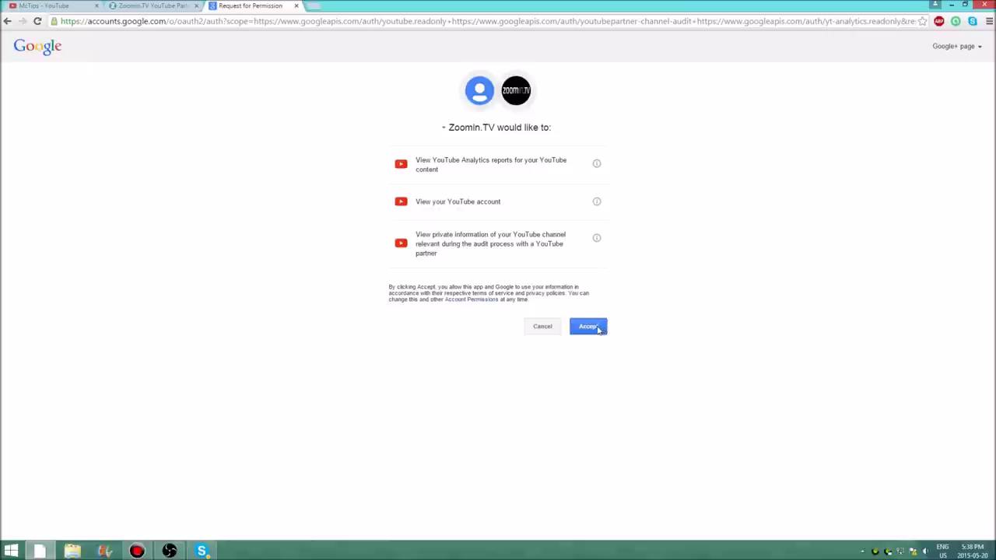
click(598, 329)
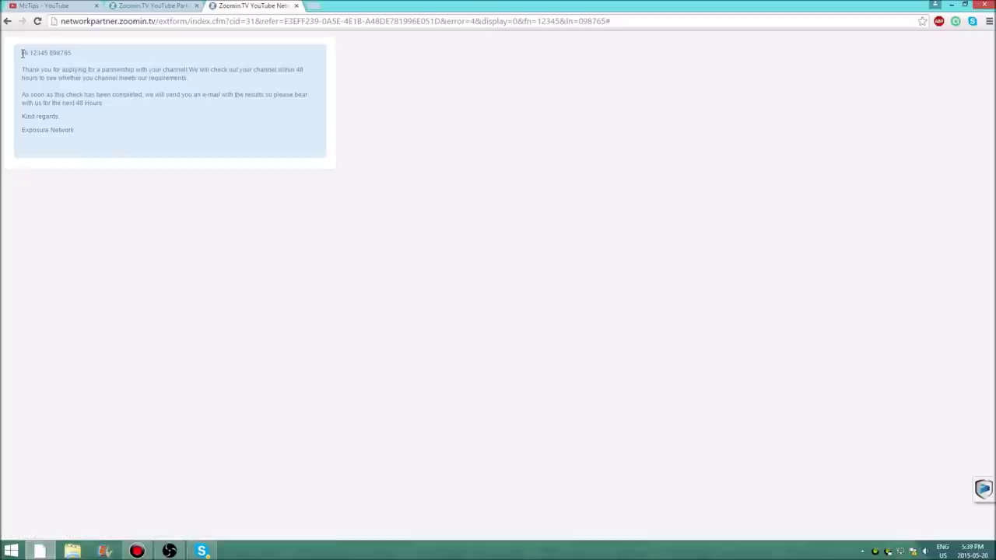
- Read the thank-you message confirming the partner application and the 48-hour channel check
drag(22, 52, 35, 51)
click(51, 53)
drag(42, 69, 302, 89)
click(276, 78)
click(135, 135)
drag(70, 103, 104, 103)
click(139, 123)
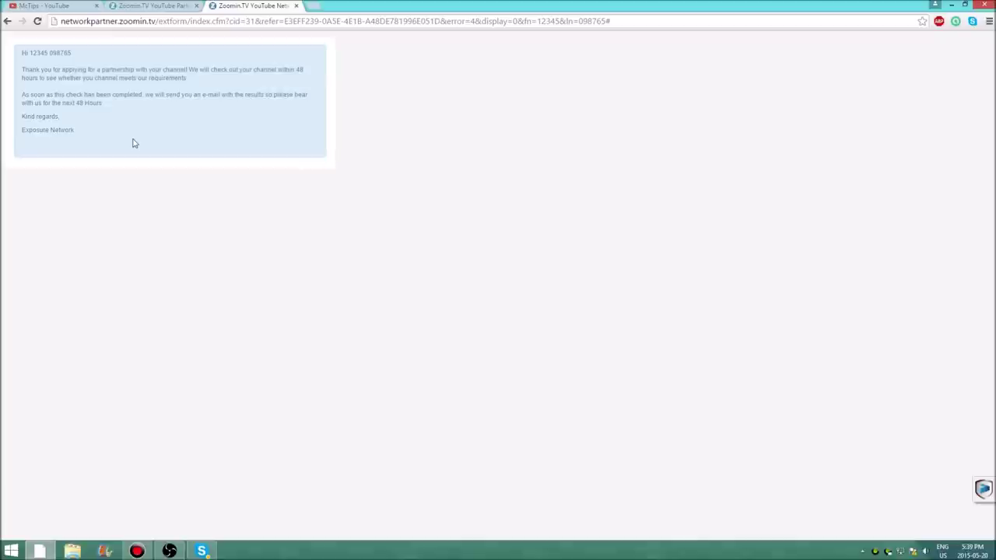
click(47, 6)
- Review the channel's videos and Status and features, then return to the Zoomin.TV verification tab
click(265, 69)
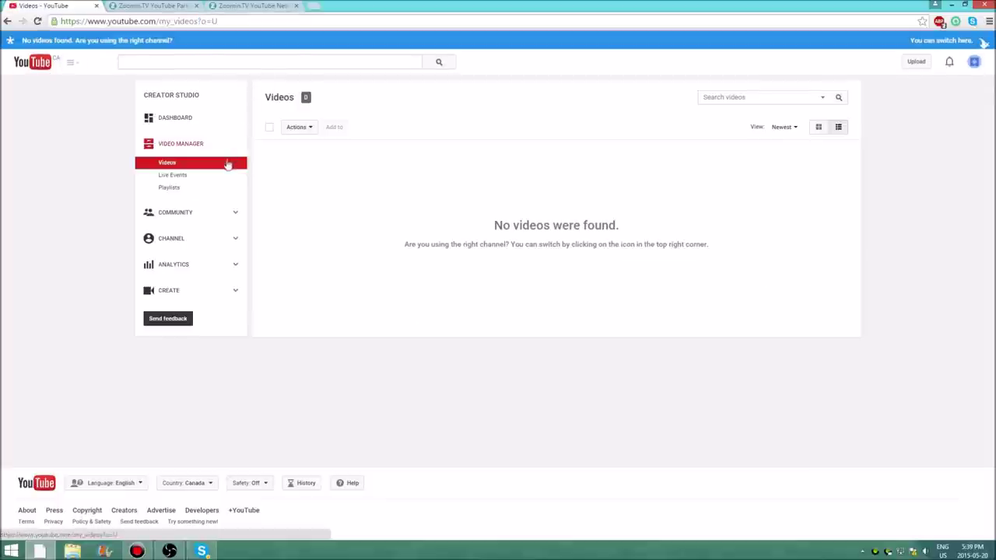
click(167, 243)
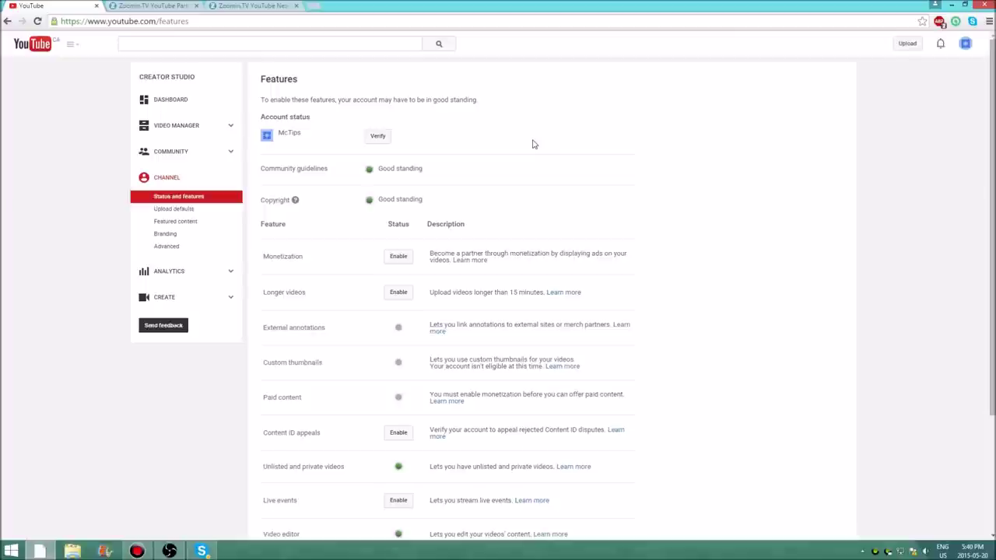
click(156, 5)
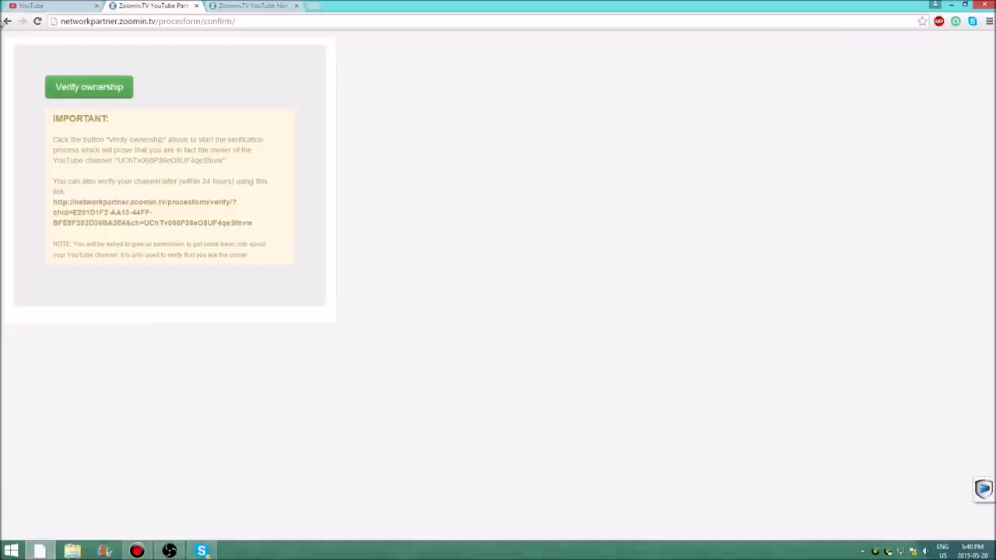